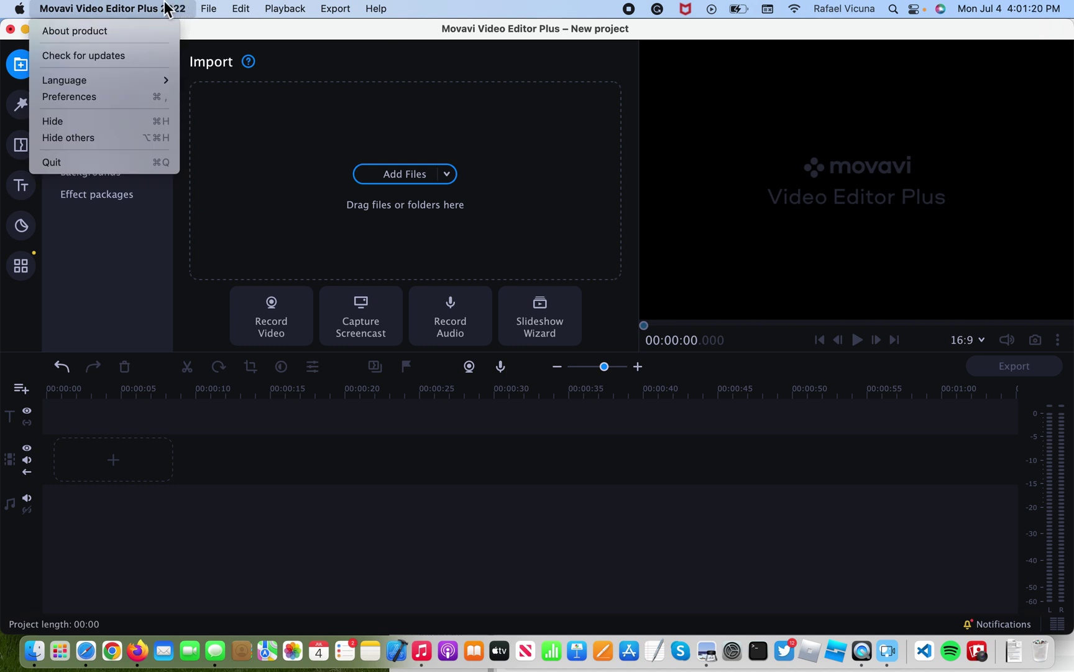
Drag IMG_2548.MOV from Finder onto the Movavi timeline, making a 34-second project.
{"action": "left_click", "coordinate": [339, 123]}
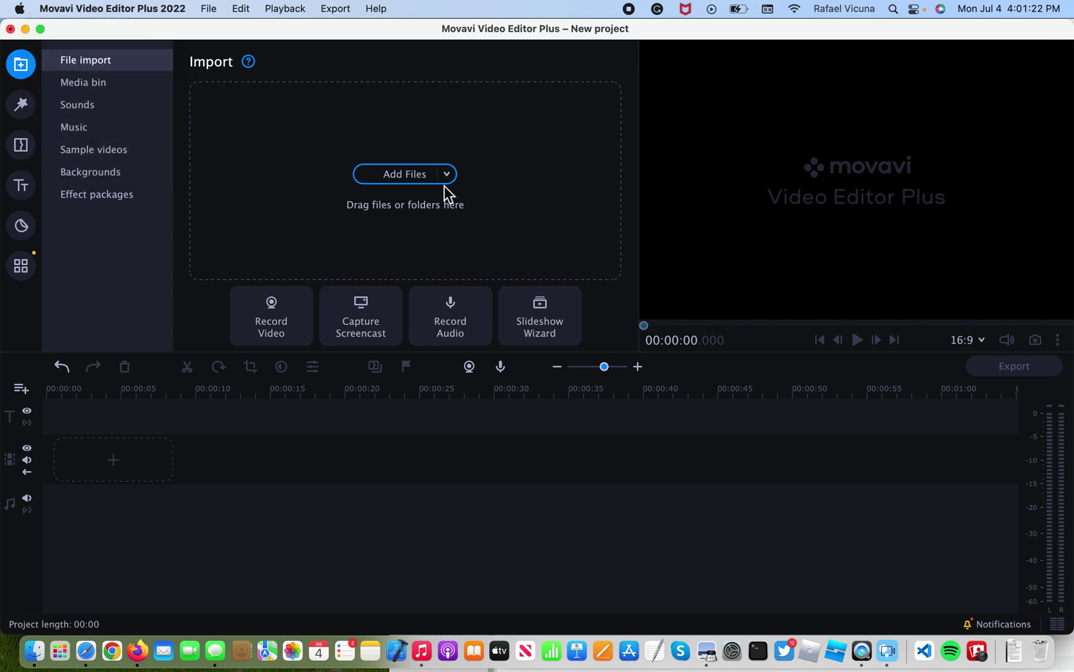
{"action": "left_click", "coordinate": [34, 652]}
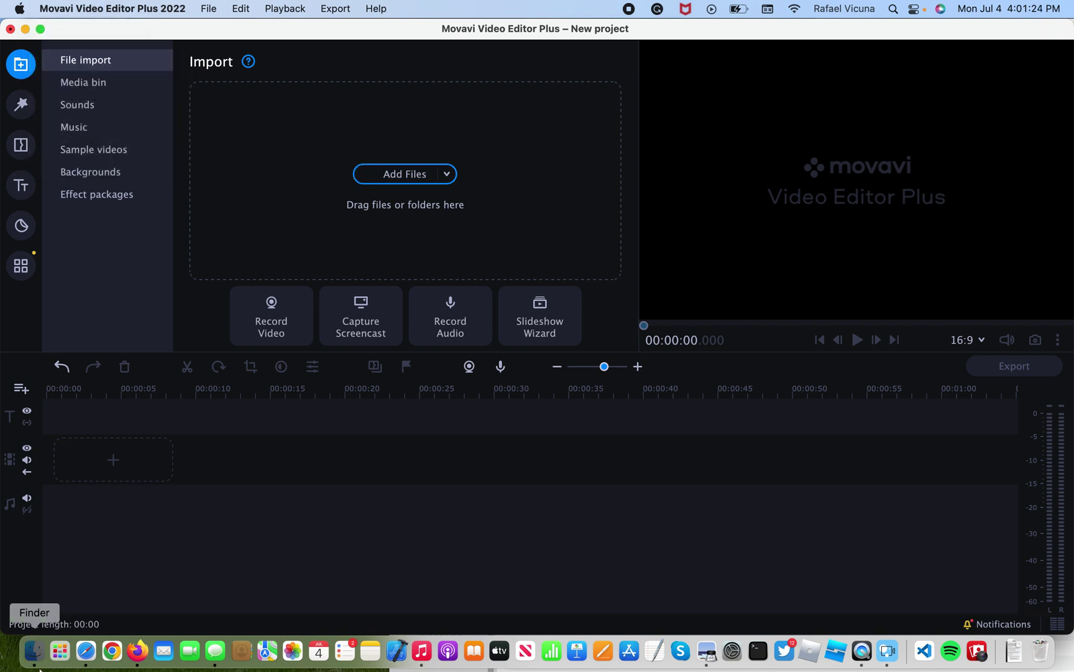
{"action": "left_click", "coordinate": [644, 346]}
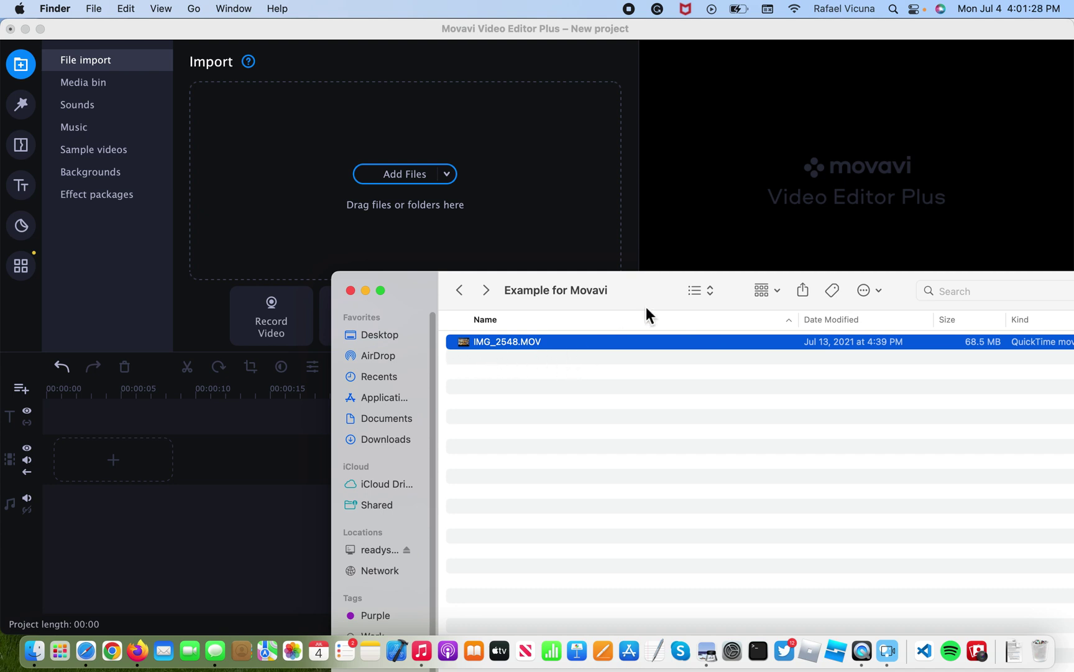
{"action": "mouse_move", "coordinate": [647, 307]}
{"action": "left_mouse_down"}
{"action": "mouse_move", "coordinate": [723, 244]}
{"action": "mouse_move", "coordinate": [161, 469]}
{"action": "left_mouse_up"}
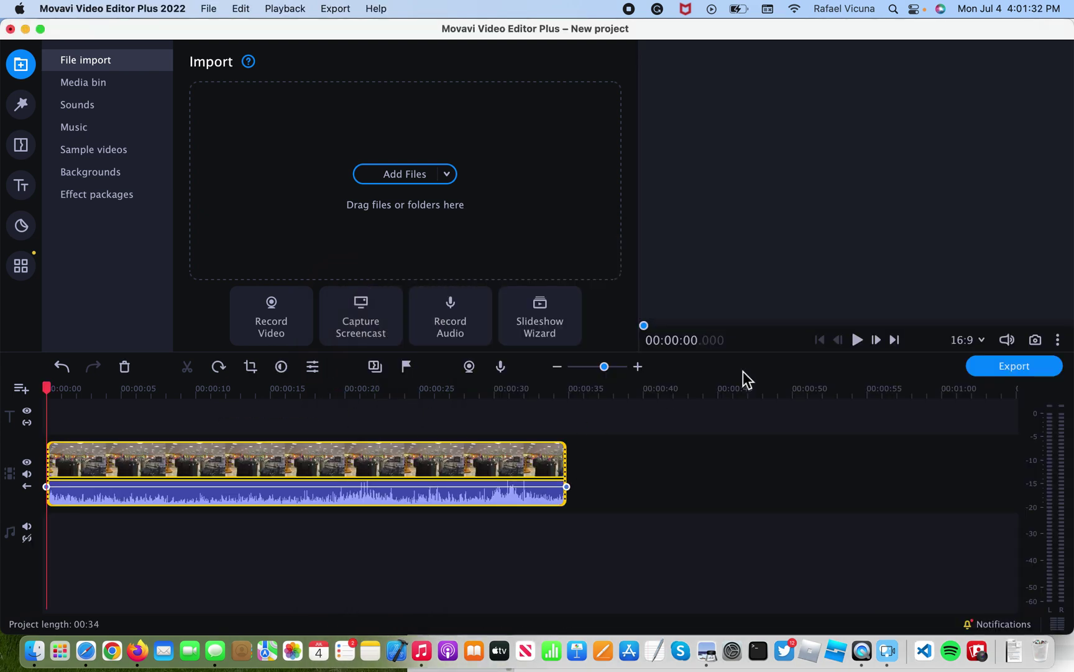
Play the mall clip in the preview and pause it near 00:00:03.
{"action": "left_click", "coordinate": [856, 339]}
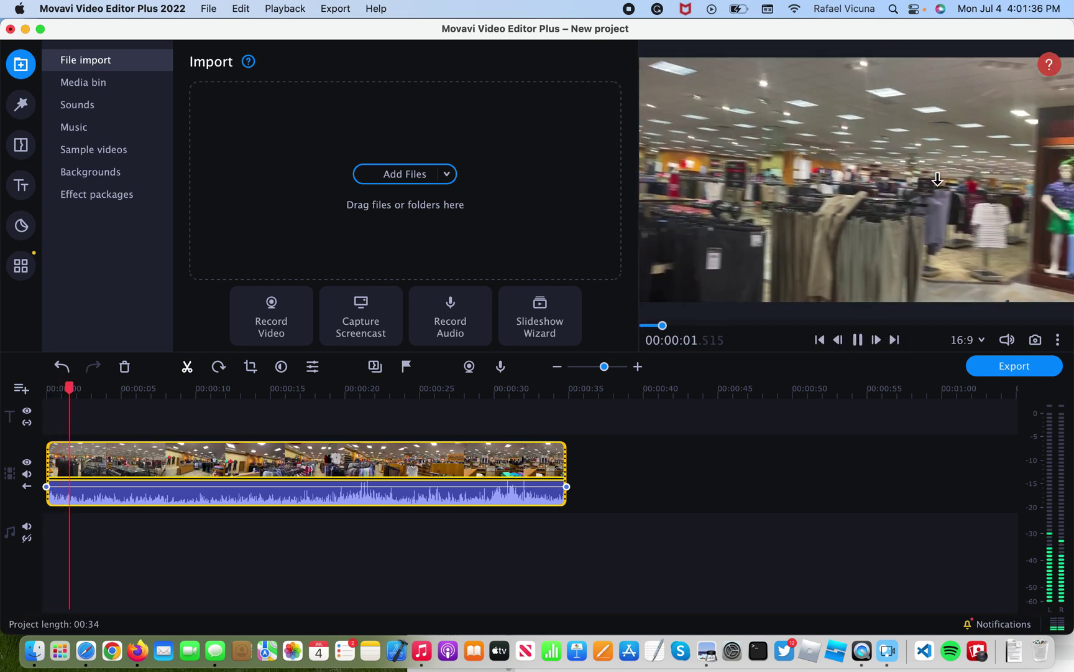
{"action": "left_click", "coordinate": [857, 340]}
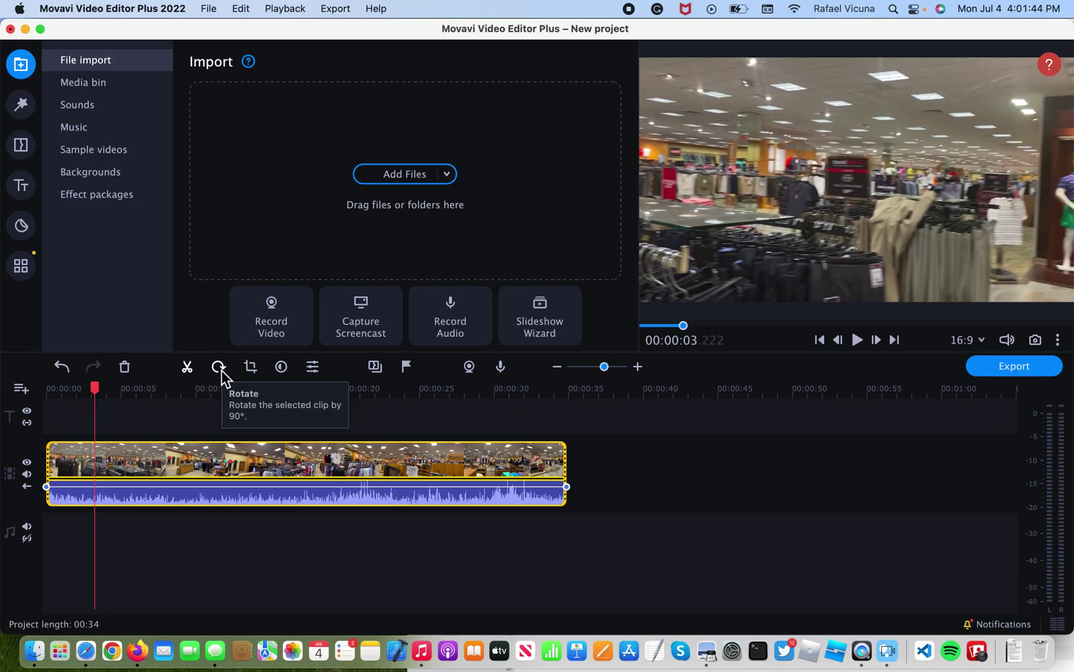
{"action": "left_click", "coordinate": [221, 370]}
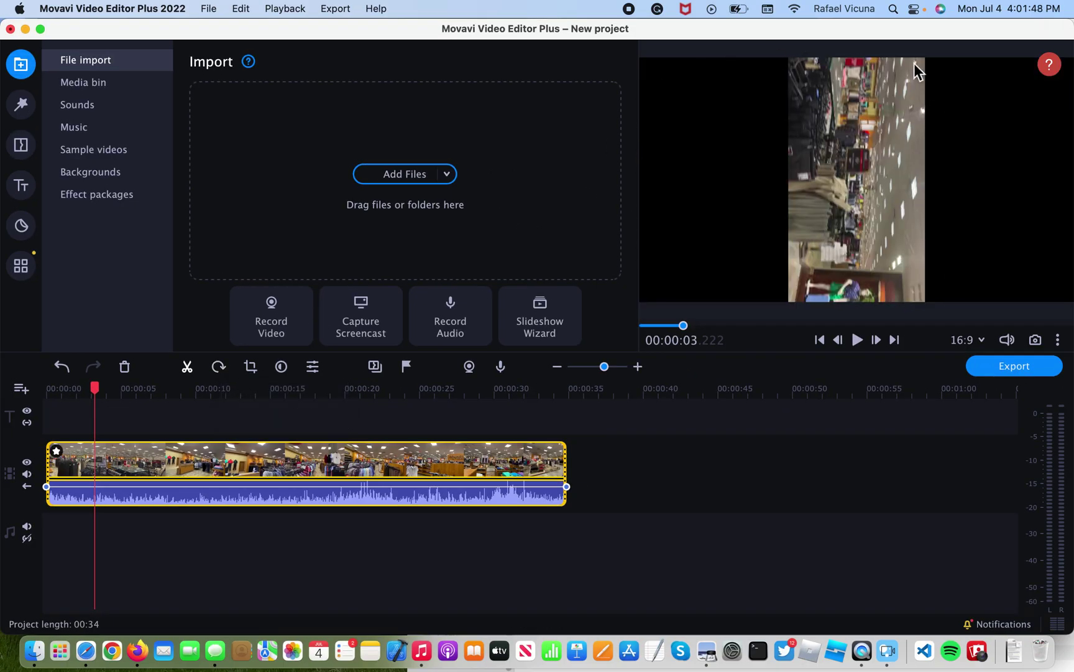
{"action": "left_click", "coordinate": [220, 370]}
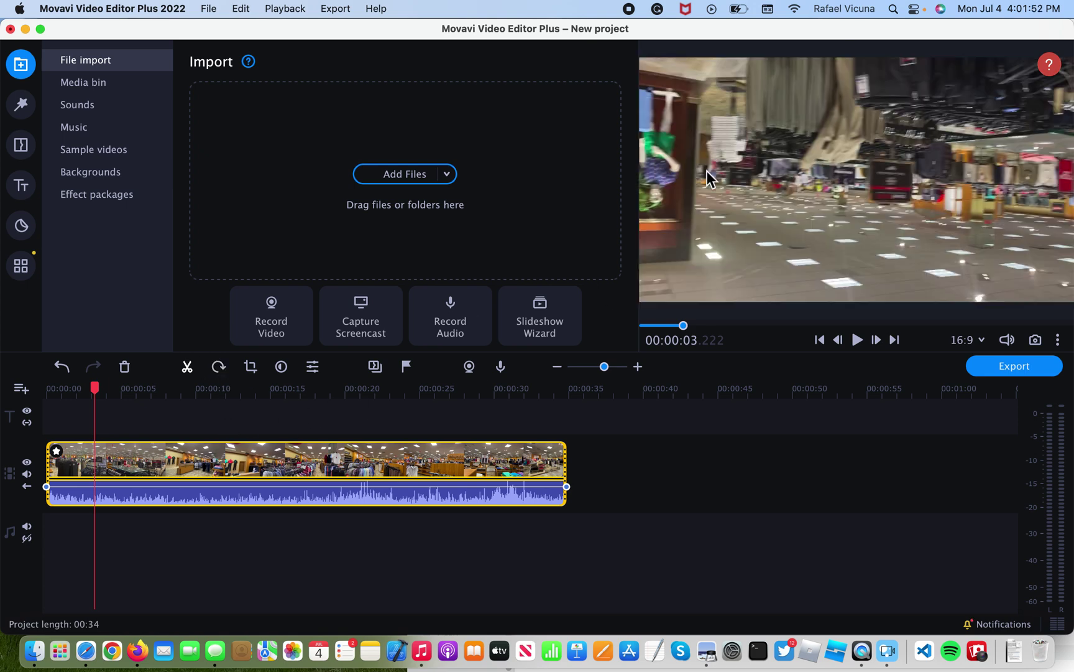
{"action": "left_click", "coordinate": [218, 369]}
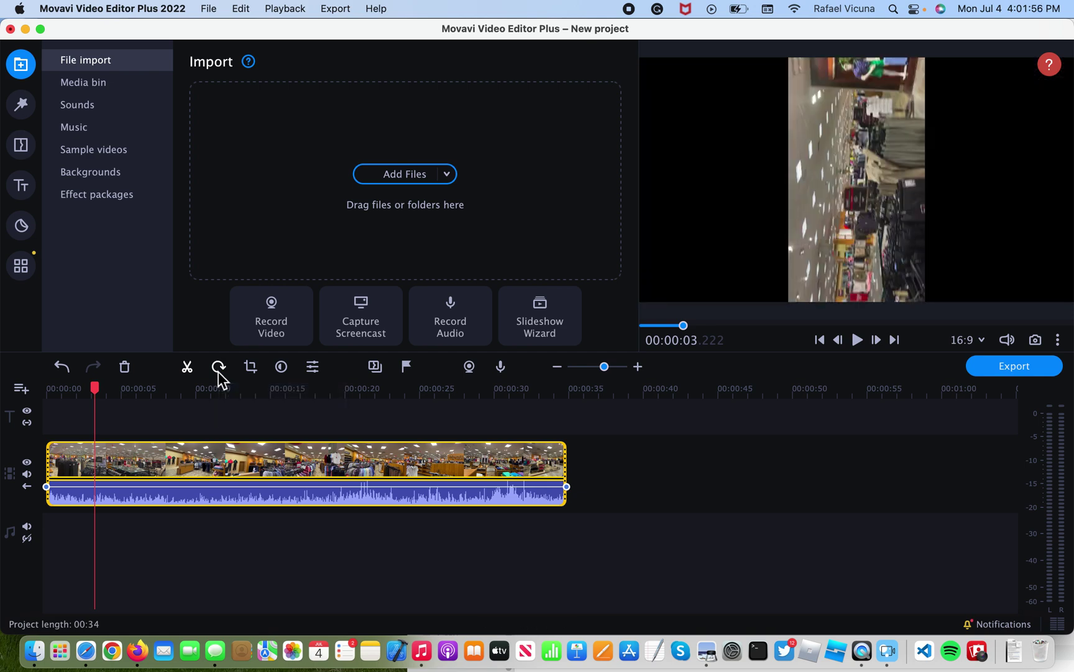
{"action": "left_click", "coordinate": [220, 370]}
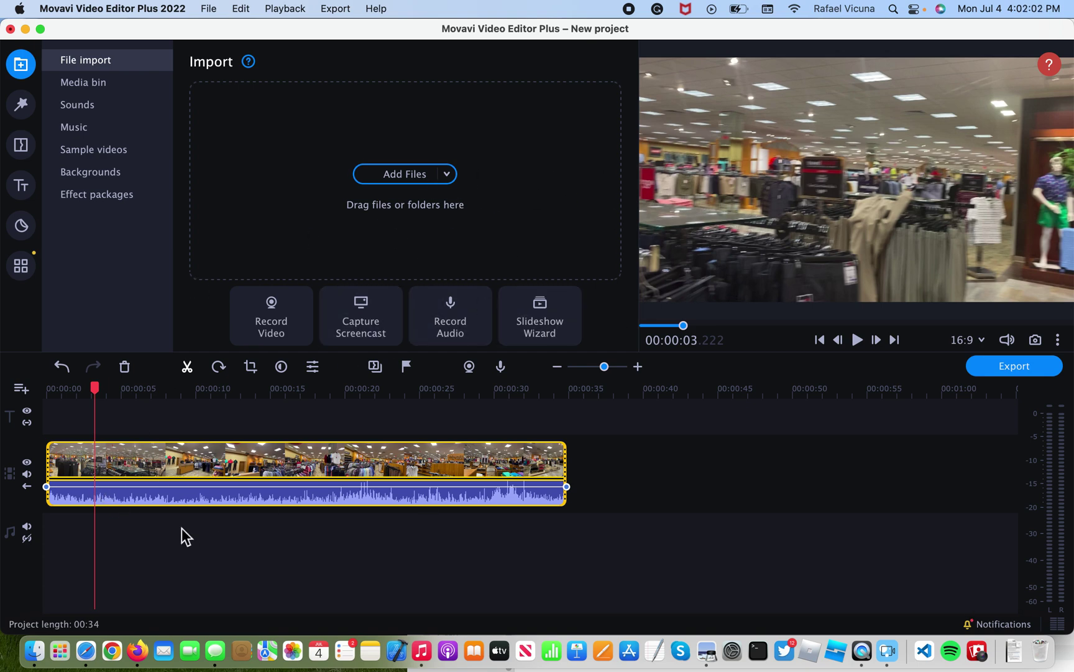
Open Crop and rotate under More tools' Video editing list, with Straighten at 45°.
{"action": "left_click", "coordinate": [19, 267]}
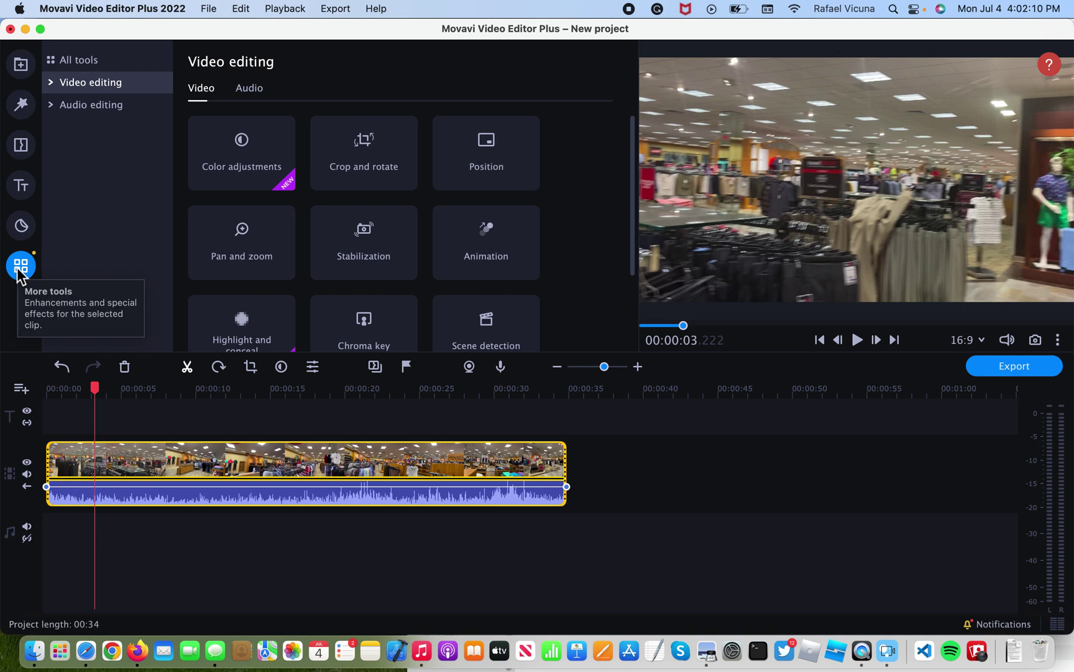
{"action": "left_click", "coordinate": [53, 84]}
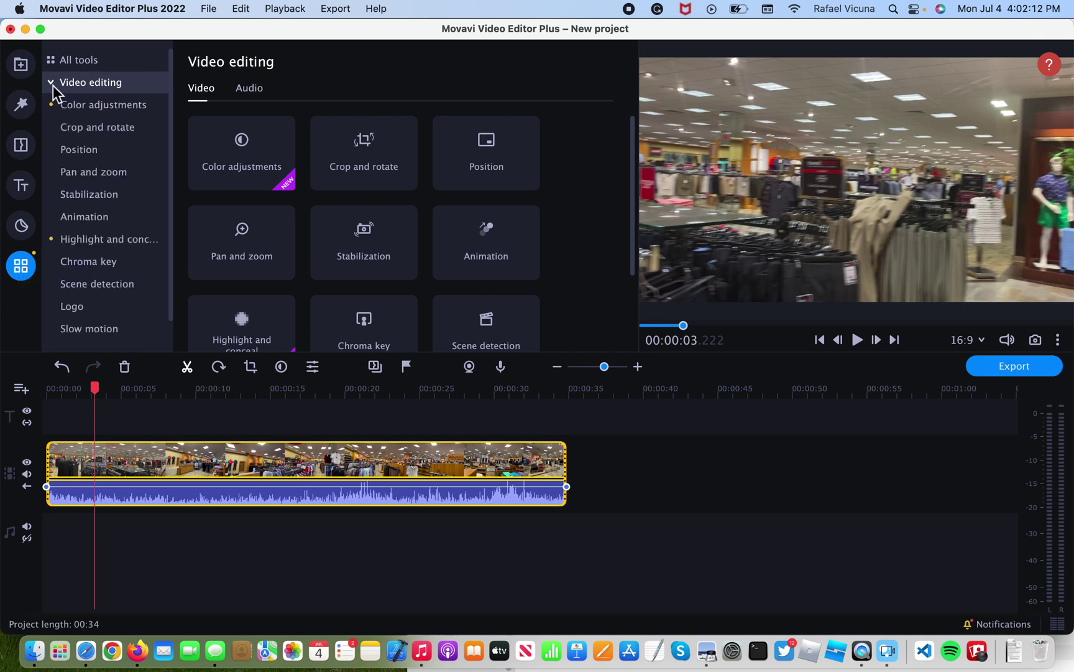
{"action": "left_click", "coordinate": [108, 126]}
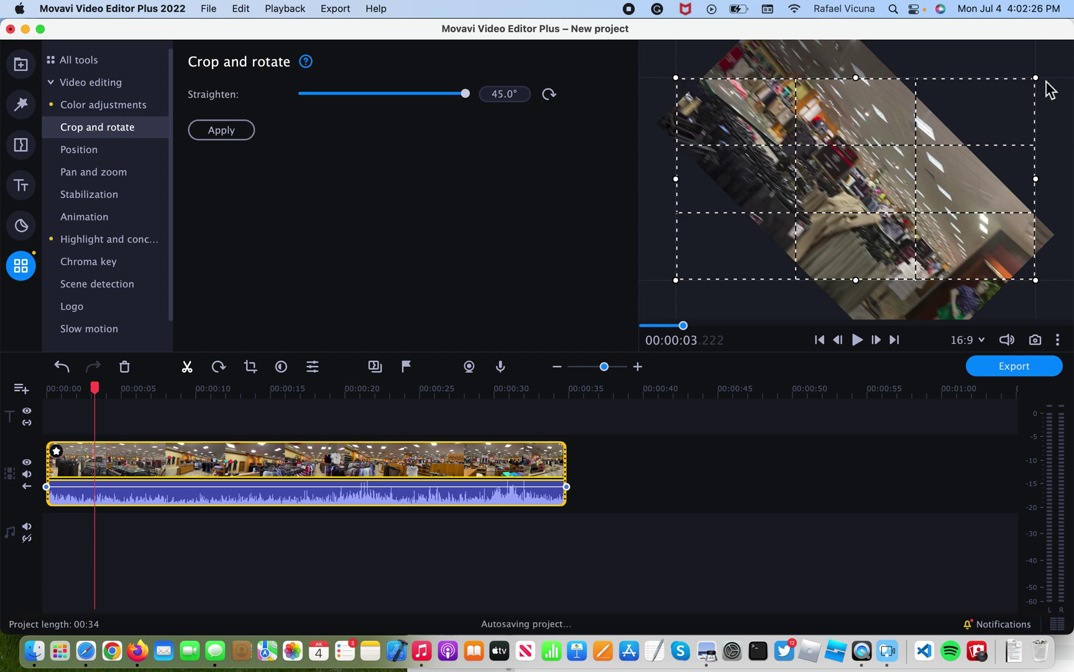
Nudge the crop box corner, drag Straighten back to 0.0°, and jump to about eight seconds.
{"action": "mouse_move", "coordinate": [1041, 79]}
{"action": "left_mouse_down"}
{"action": "mouse_move", "coordinate": [1071, 60]}
{"action": "mouse_move", "coordinate": [1046, 82]}
{"action": "left_mouse_up"}
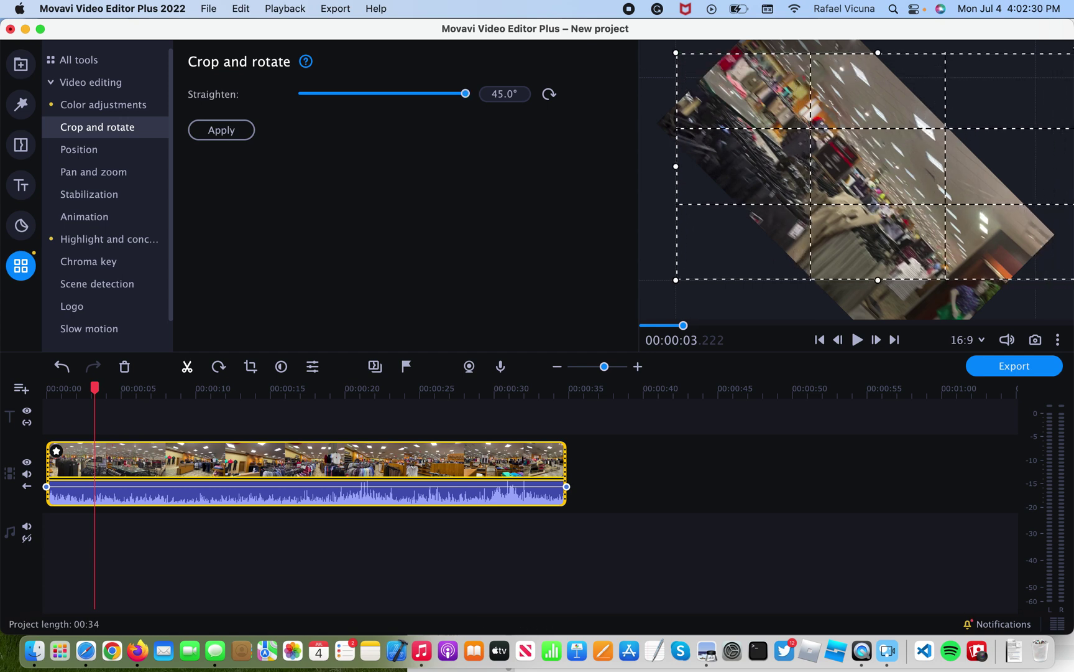
{"action": "left_click_drag", "start_coordinate": [1046, 82], "coordinate": [1041, 79]}
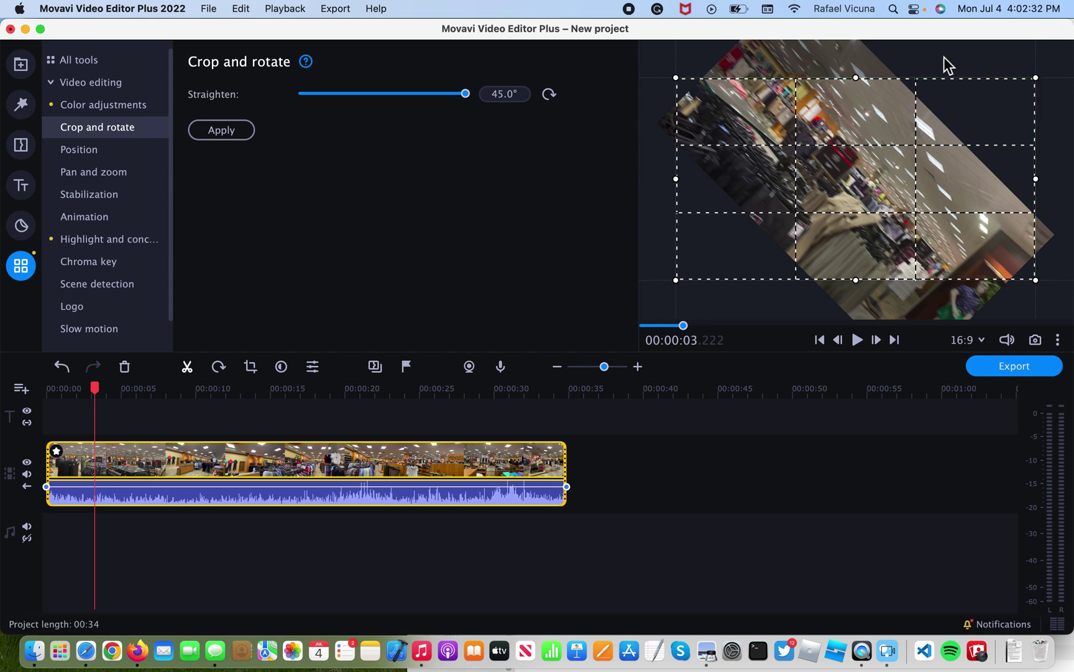
{"action": "left_click_drag", "start_coordinate": [467, 95], "coordinate": [393, 104]}
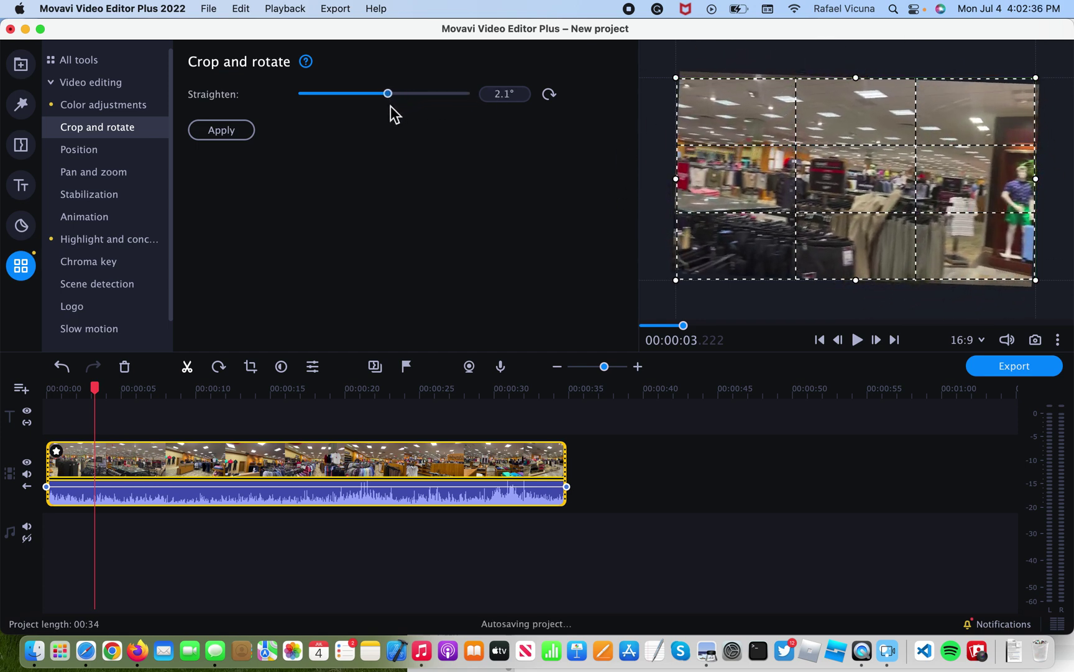
{"action": "left_click_drag", "start_coordinate": [393, 105], "coordinate": [391, 106]}
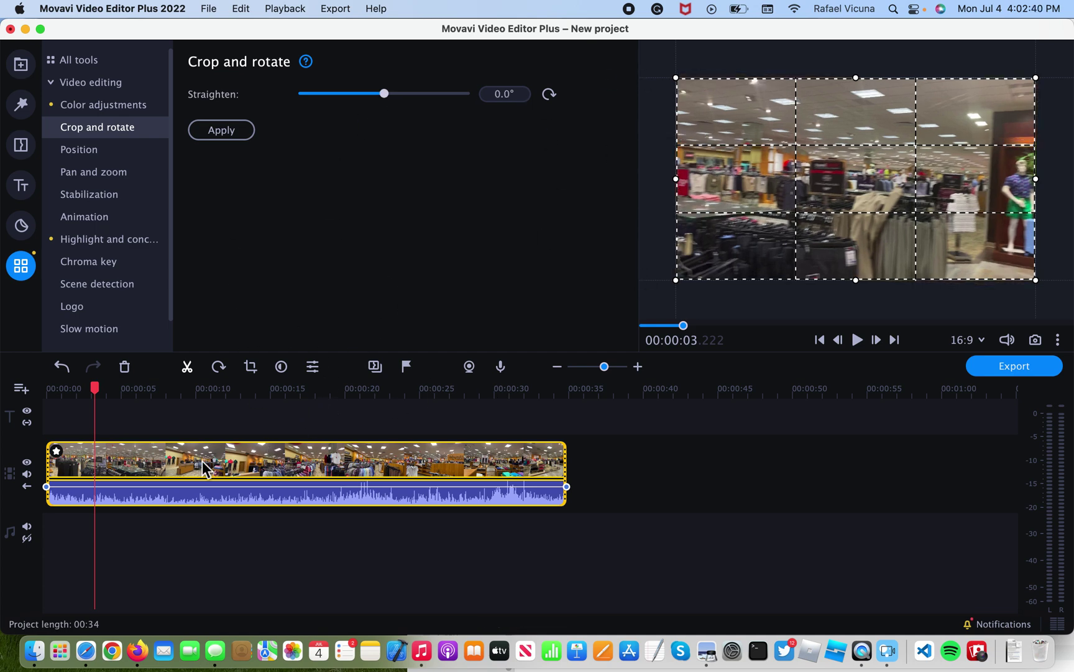
{"action": "left_click", "coordinate": [172, 464]}
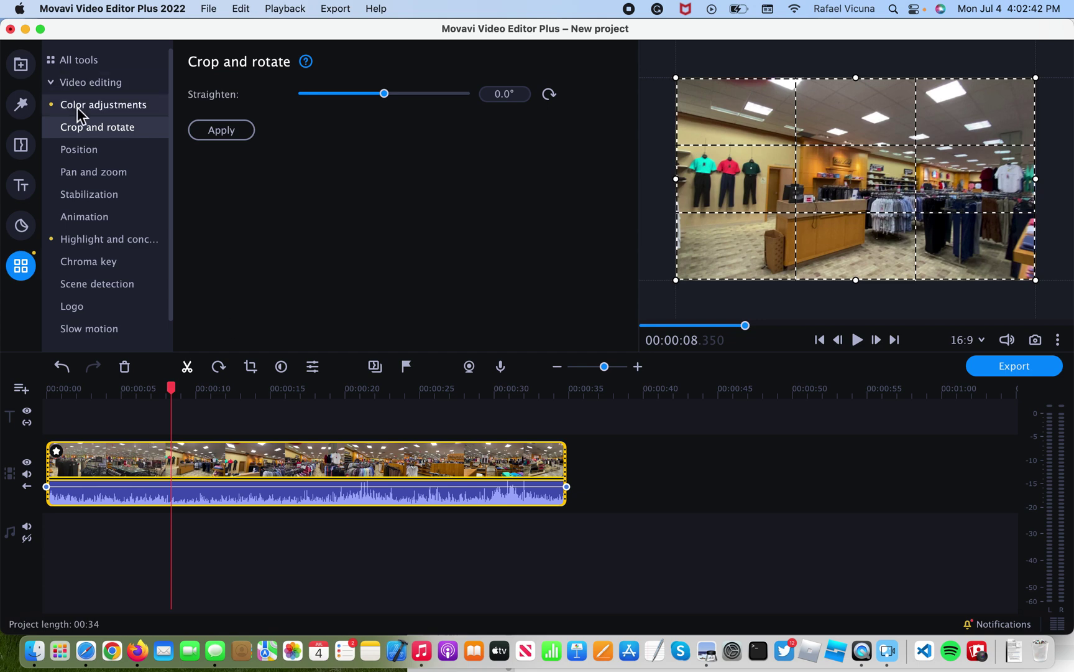
{"action": "left_click", "coordinate": [20, 64]}
Rotate the mall clip 90° with the timeline Rotate button, then deselect it.
{"action": "left_click", "coordinate": [183, 469]}
{"action": "left_click", "coordinate": [220, 369]}
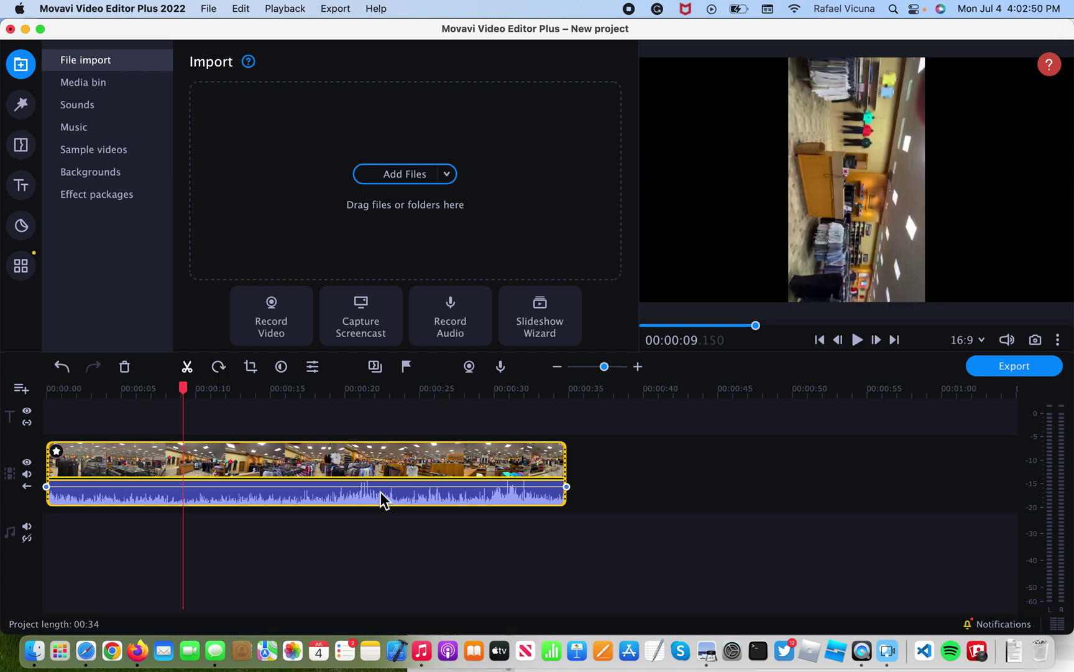
{"action": "left_click", "coordinate": [783, 498]}
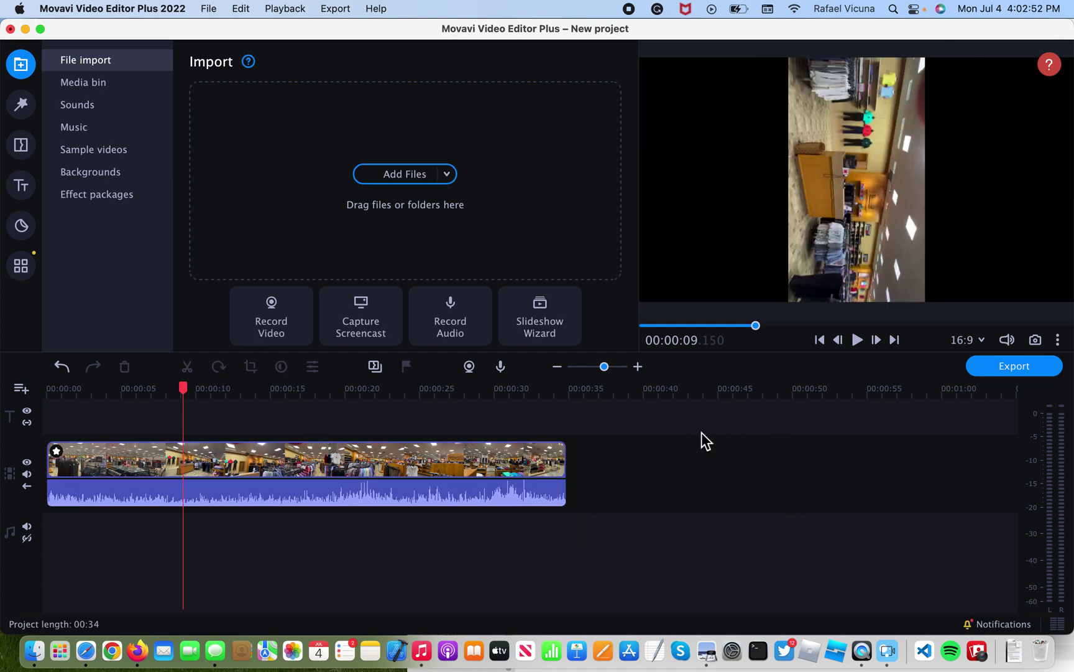